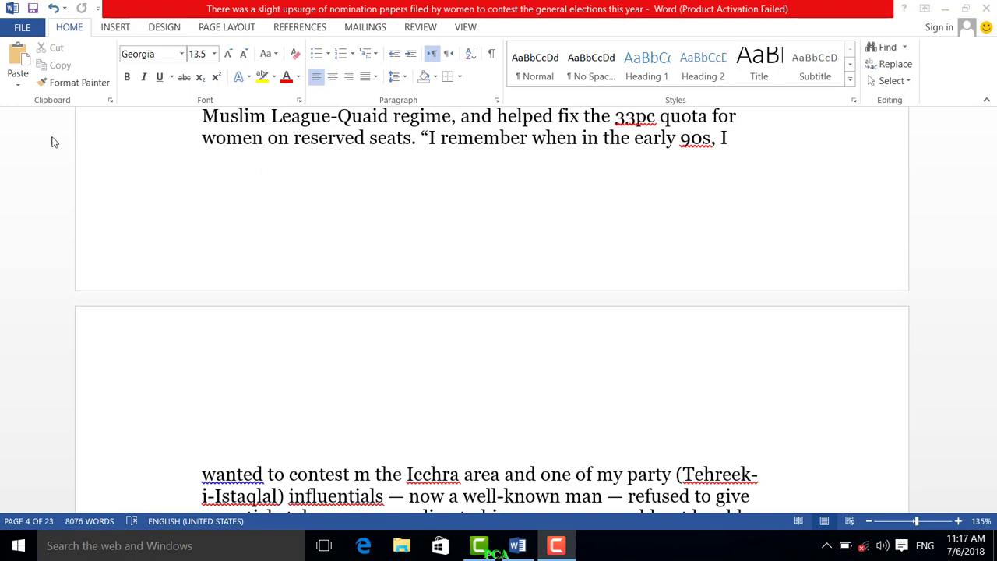
Step: Set the Office theme to Light Gray in the general program options
{"action": "left_click", "coordinate": [23, 27]}
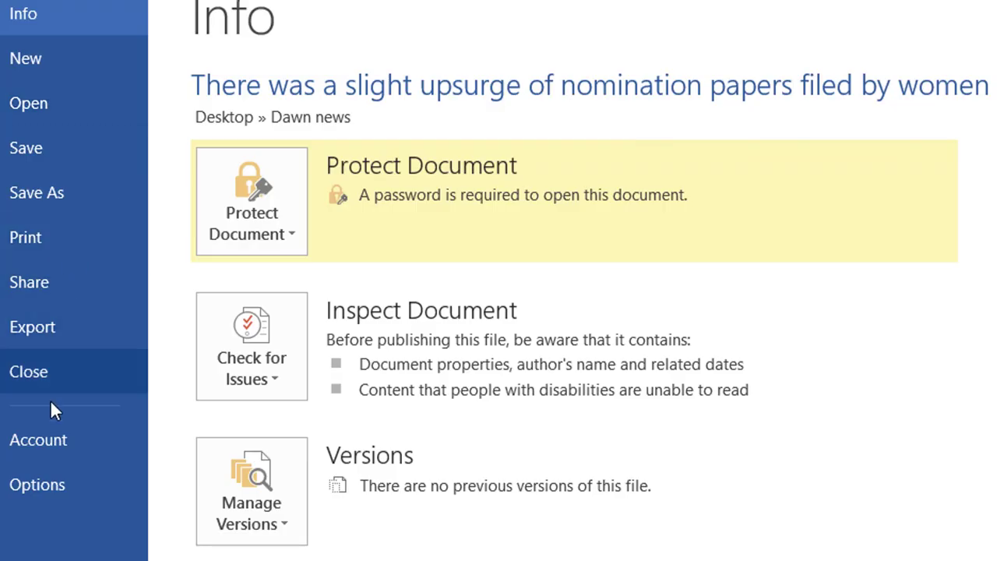
{"action": "left_click", "coordinate": [66, 441]}
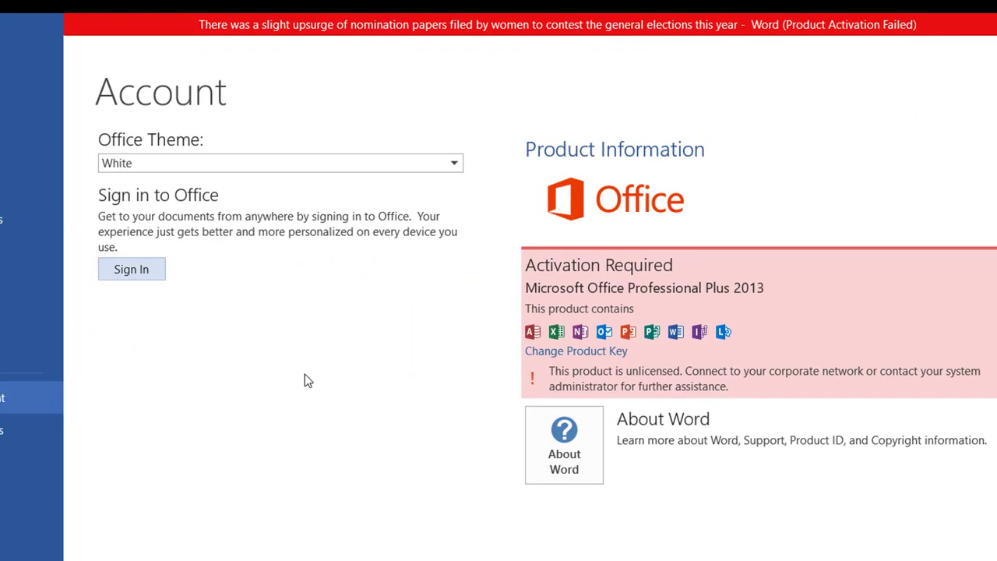
{"action": "left_click", "coordinate": [23, 431]}
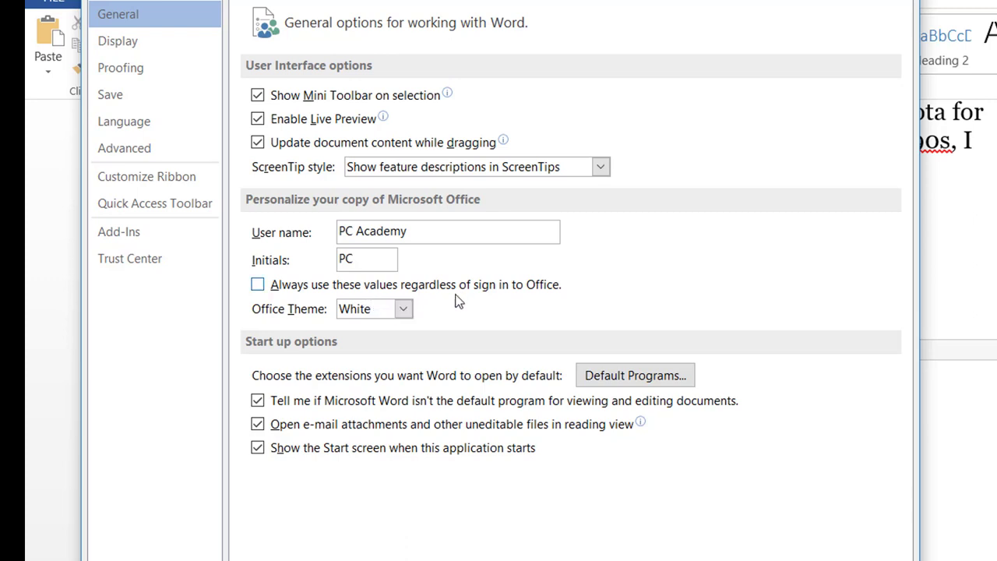
{"action": "left_click", "coordinate": [394, 315]}
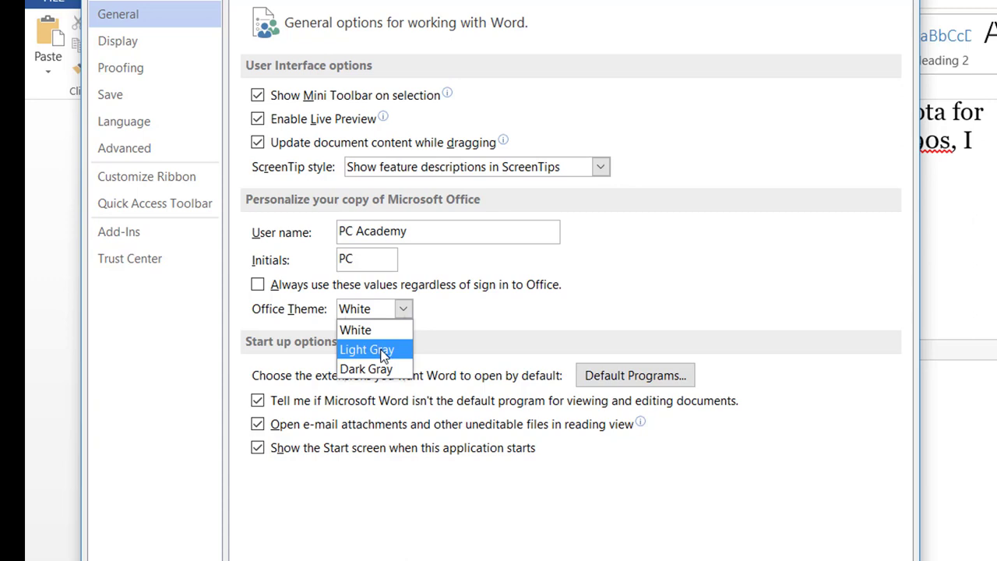
{"action": "left_click", "coordinate": [384, 355]}
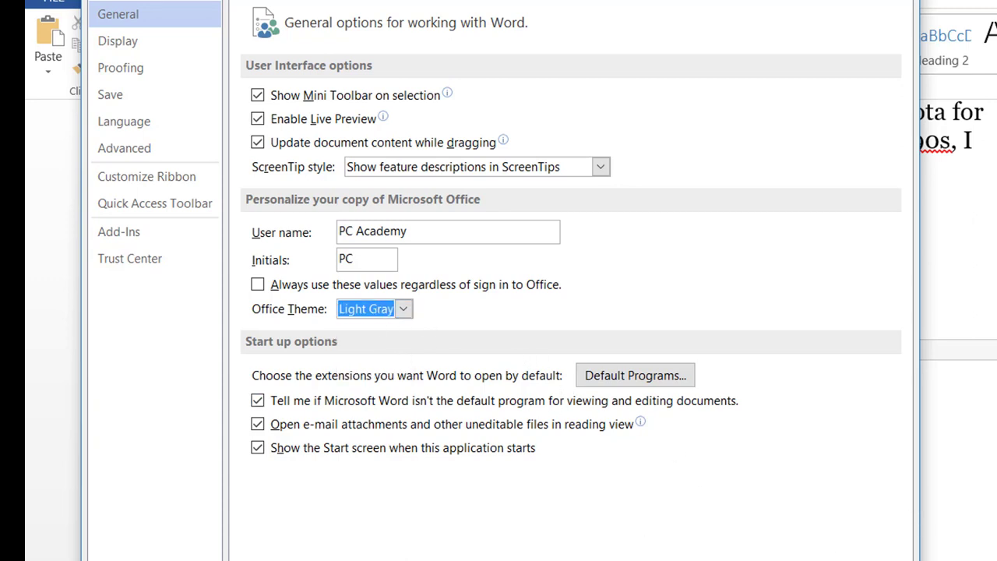
{"action": "left_click", "coordinate": [800, 560]}
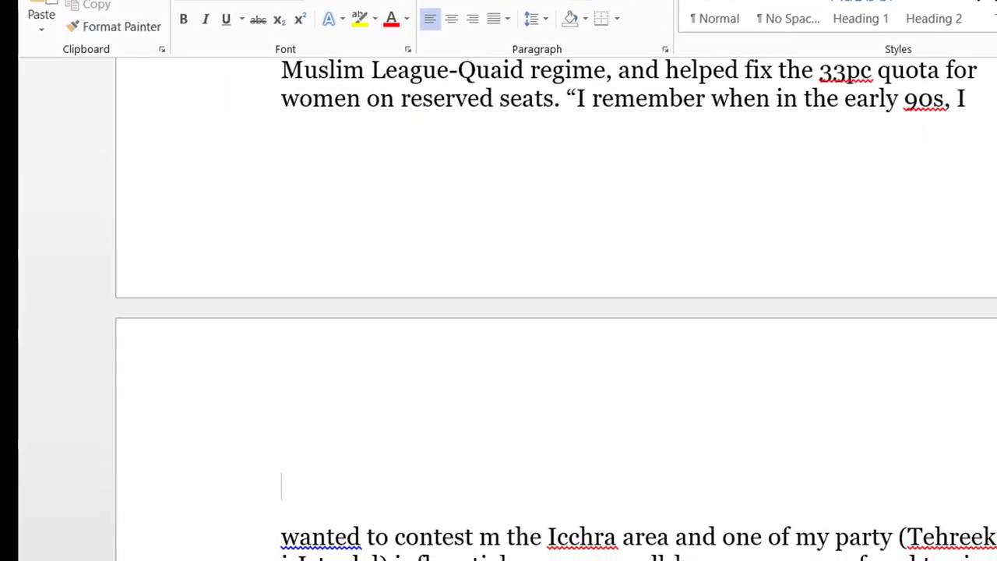
Step: Set the Office theme to Dark Gray and check how the Design and Page Layout ribbons look
{"action": "left_click", "coordinate": [73, 11]}
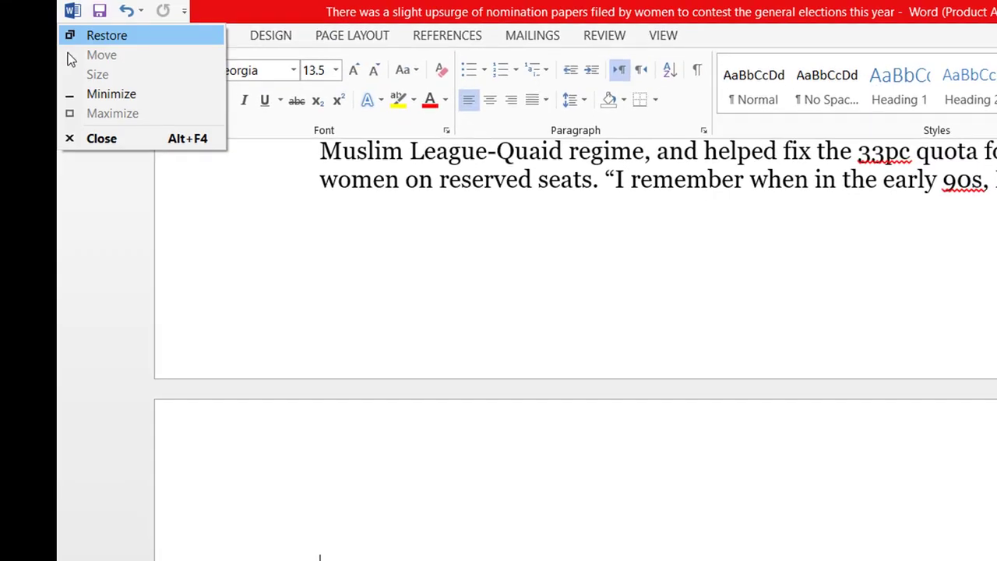
{"action": "left_click", "coordinate": [162, 38]}
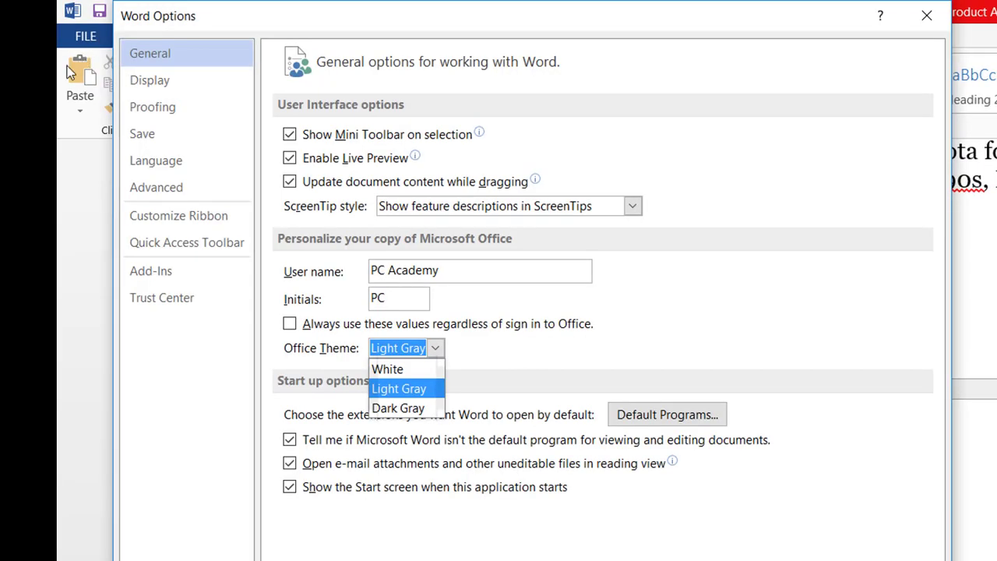
{"action": "left_click", "coordinate": [393, 408]}
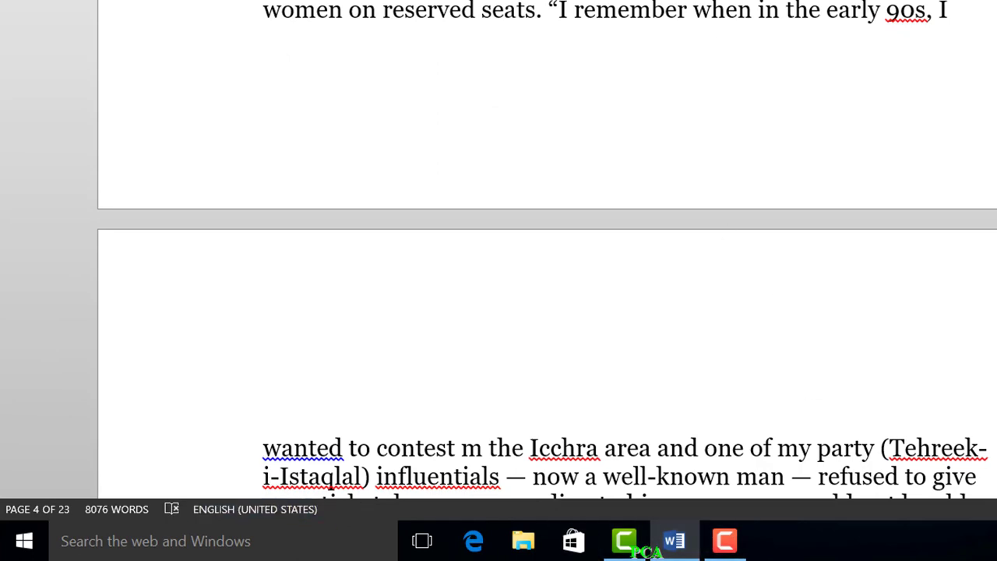
{"action": "left_click", "coordinate": [251, 44]}
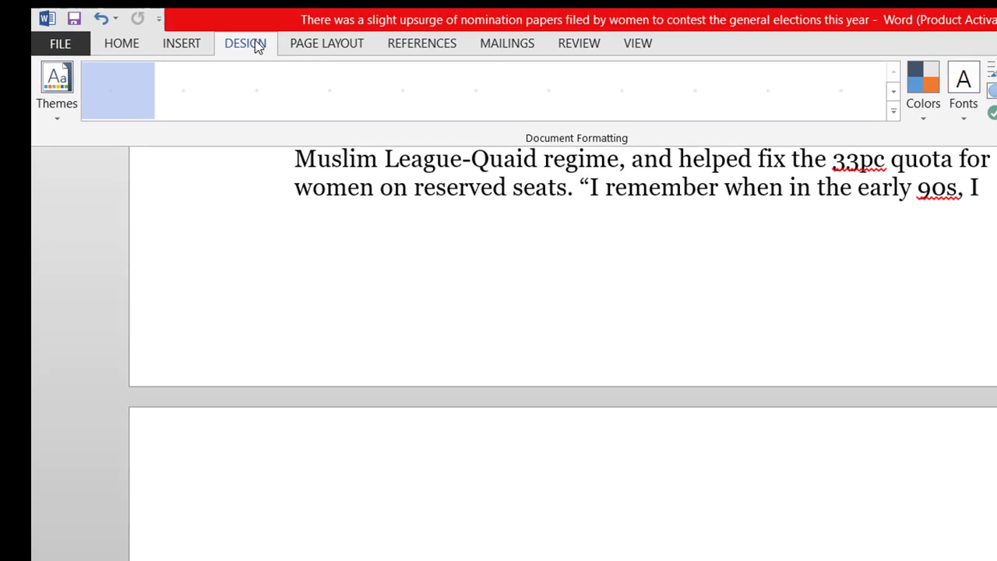
{"action": "left_click", "coordinate": [288, 57]}
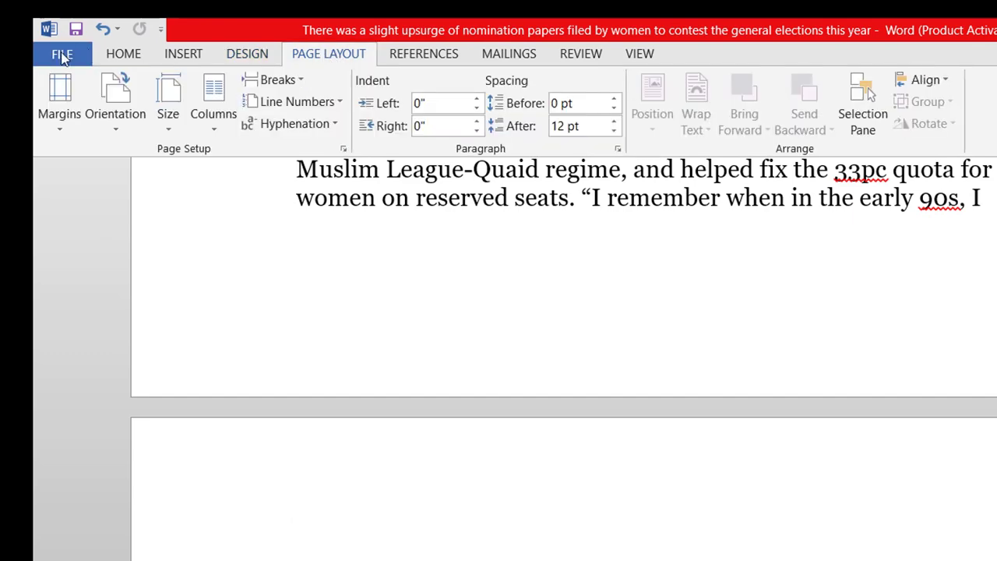
Step: Turn off highlighter marks in the display options, keeping the options window clear of the document's highlighted heading paragraph
{"action": "left_click", "coordinate": [62, 55]}
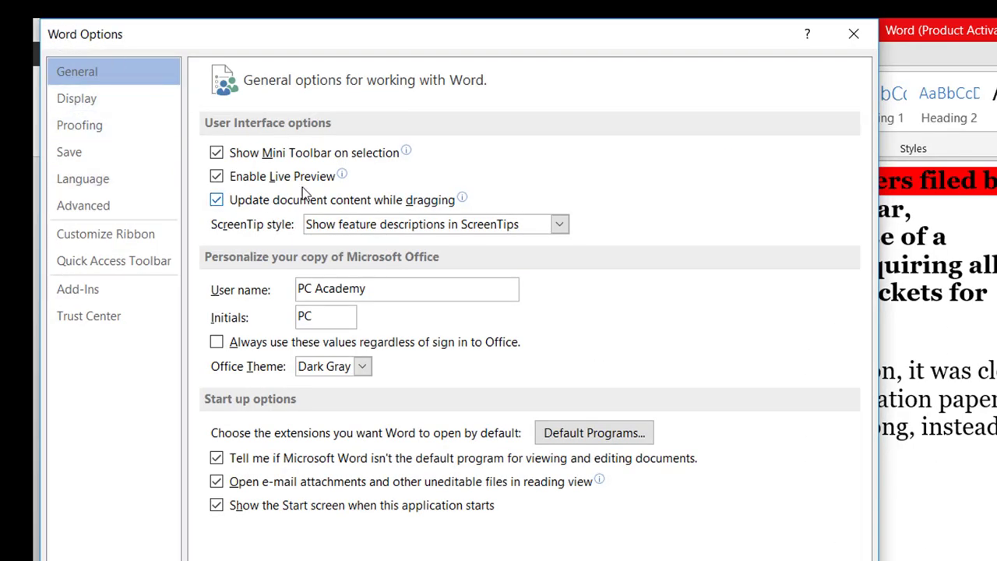
{"action": "left_click", "coordinate": [101, 101]}
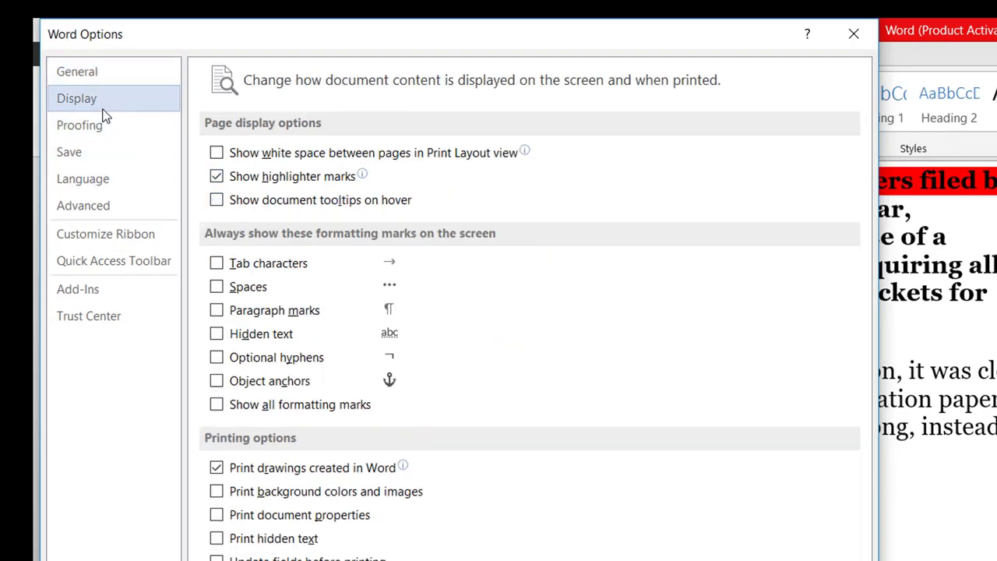
{"action": "mouse_move", "coordinate": [269, 176]}
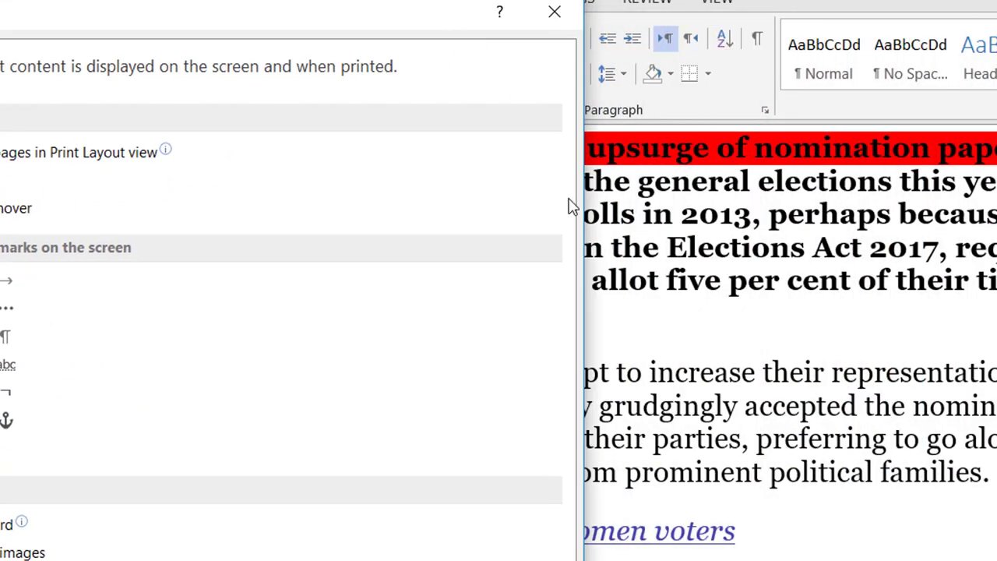
{"action": "left_click_drag", "start_coordinate": [447, 12], "coordinate": [641, 267]}
{"action": "mouse_move", "coordinate": [370, 275]}
{"action": "left_mouse_down"}
{"action": "mouse_move", "coordinate": [836, 241]}
{"action": "mouse_move", "coordinate": [849, 230]}
{"action": "left_mouse_up"}
{"action": "left_click", "coordinate": [498, 402]}
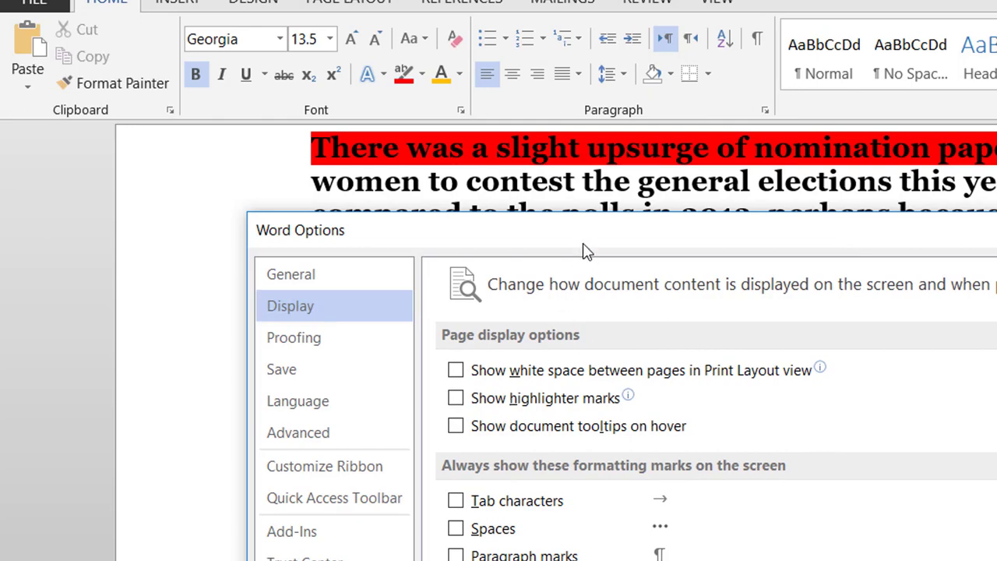
{"action": "left_click_drag", "start_coordinate": [582, 238], "coordinate": [596, 46]}
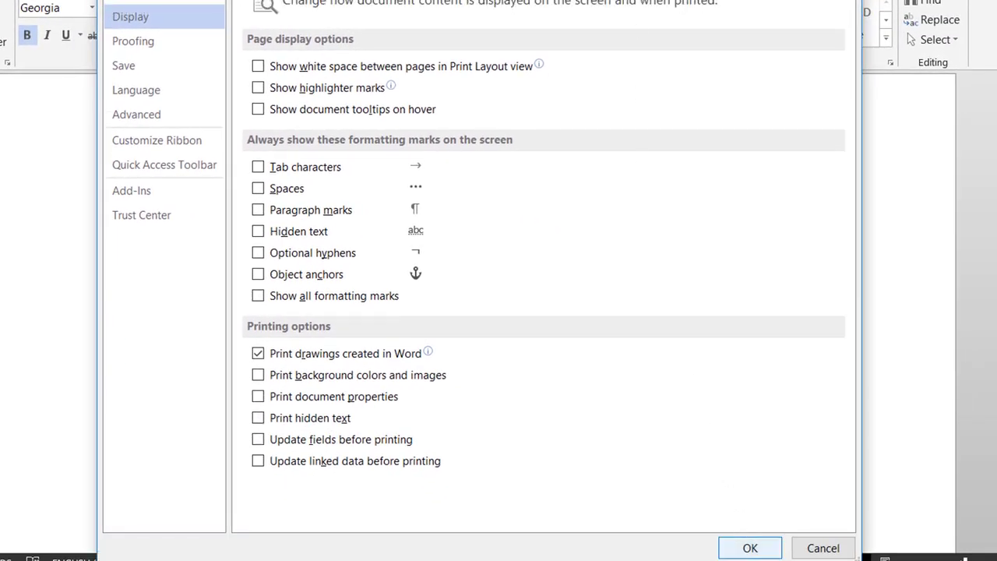
{"action": "left_click", "coordinate": [749, 547]}
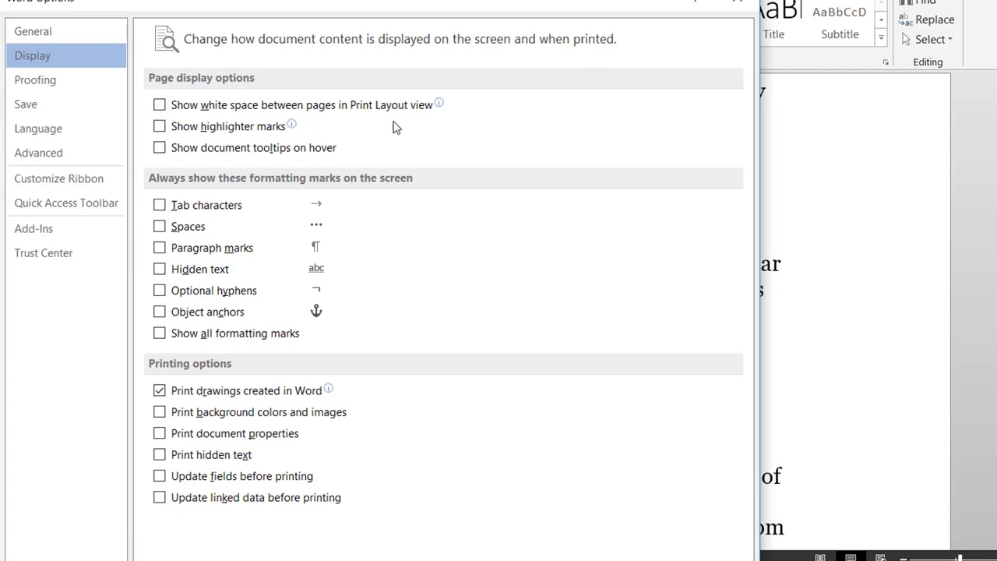
Step: Move the options window aside to examine the highlighting of the document's opening paragraph
{"action": "left_click_drag", "start_coordinate": [579, 6], "coordinate": [2, 98]}
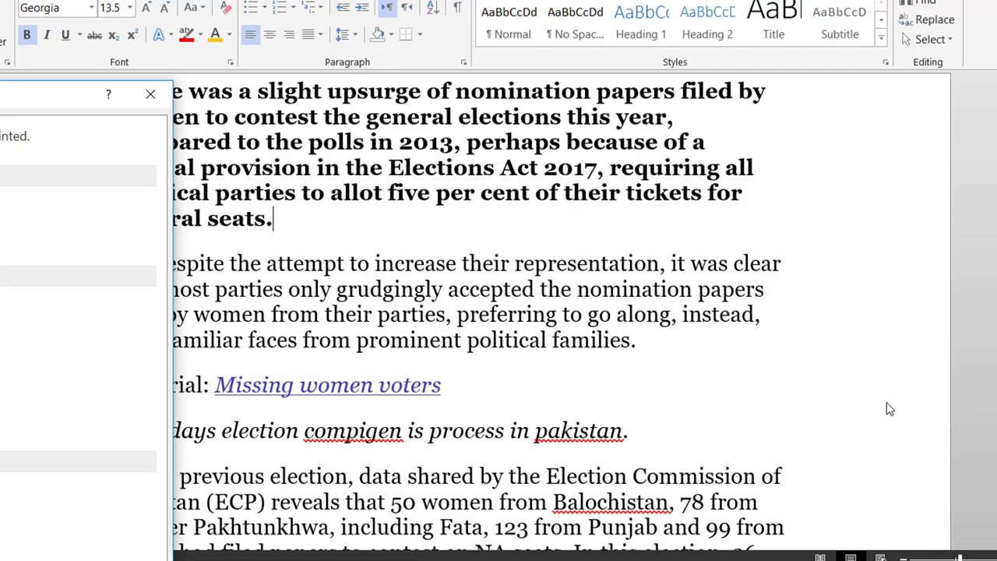
{"action": "left_click_drag", "start_coordinate": [2, 98], "coordinate": [677, 93]}
{"action": "left_click", "coordinate": [826, 93]}
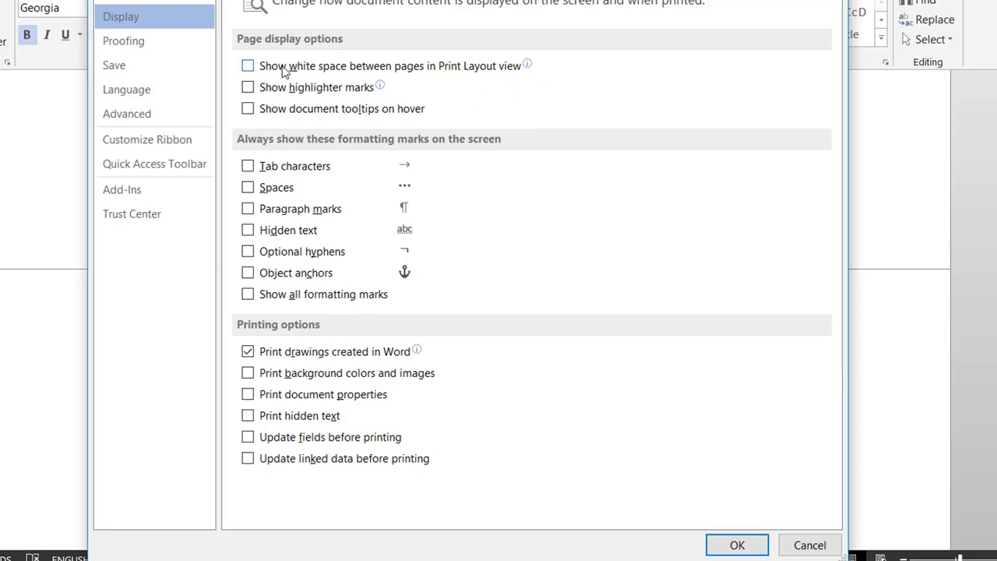
Step: Enable showing white space between pages in Print Layout view and check the document's page breaks
{"action": "left_click", "coordinate": [248, 67]}
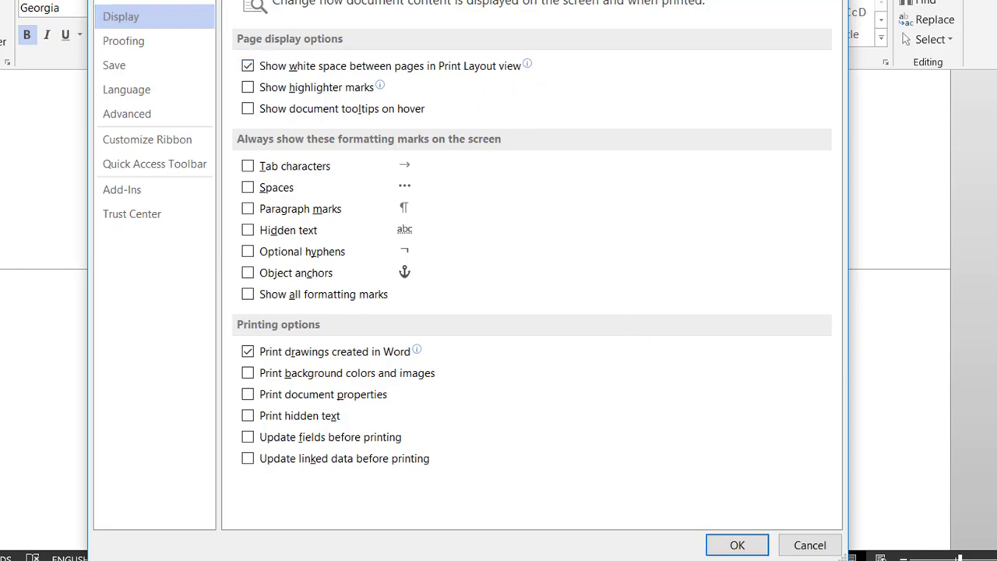
{"action": "left_click", "coordinate": [737, 544]}
{"action": "scroll", "coordinate": [464, 335], "scroll_direction": "down", "scroll_amount": 10}
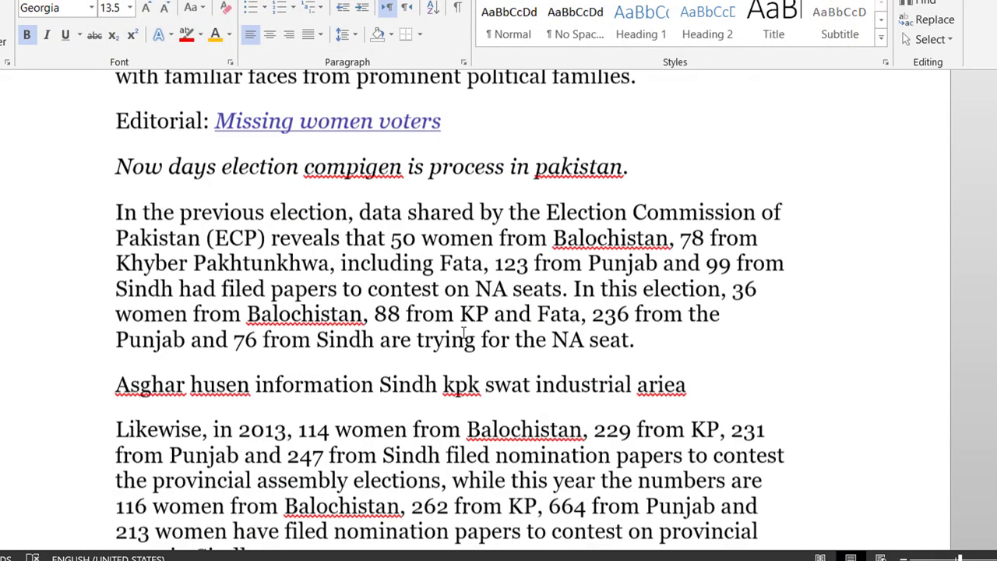
{"action": "scroll", "coordinate": [464, 335], "scroll_direction": "down", "scroll_amount": 15}
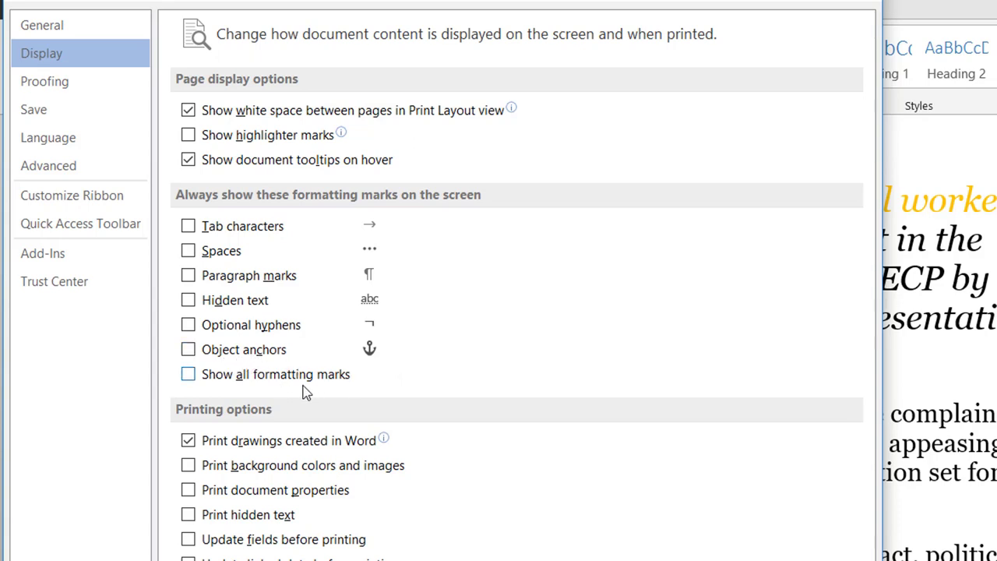
Step: Always show tab characters, spaces, paragraph marks, hidden text, optional hyphens and object anchors, and review the marks in the document
{"action": "left_click", "coordinate": [188, 275]}
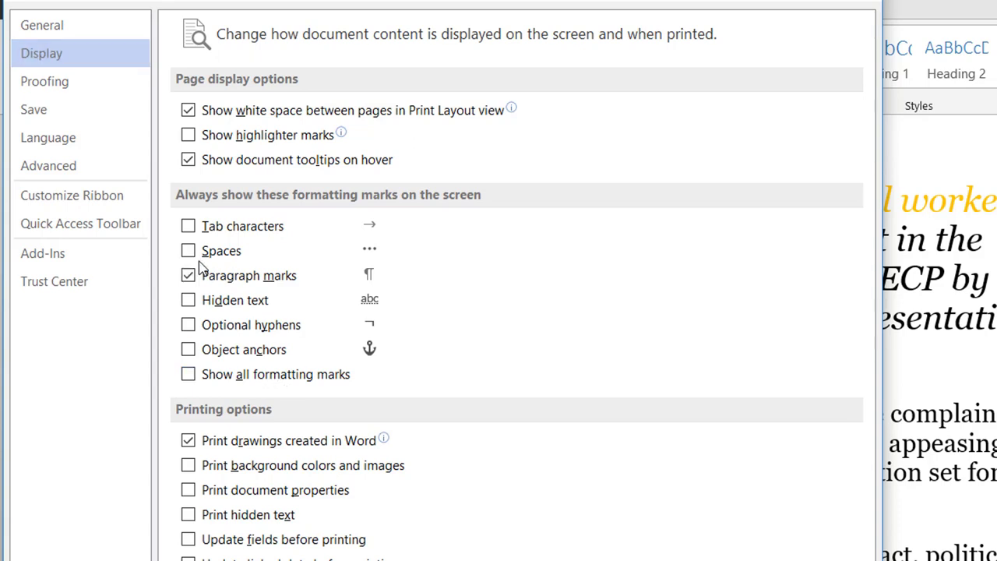
{"action": "left_click", "coordinate": [187, 250]}
{"action": "left_click", "coordinate": [188, 227]}
{"action": "left_click", "coordinate": [745, 559]}
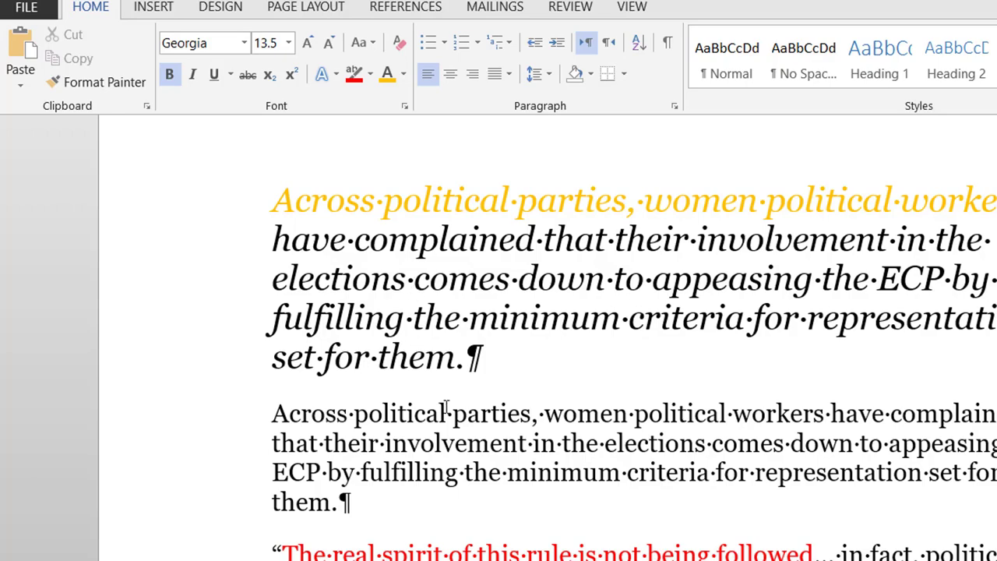
{"action": "scroll", "coordinate": [363, 500], "scroll_direction": "down", "scroll_amount": 4}
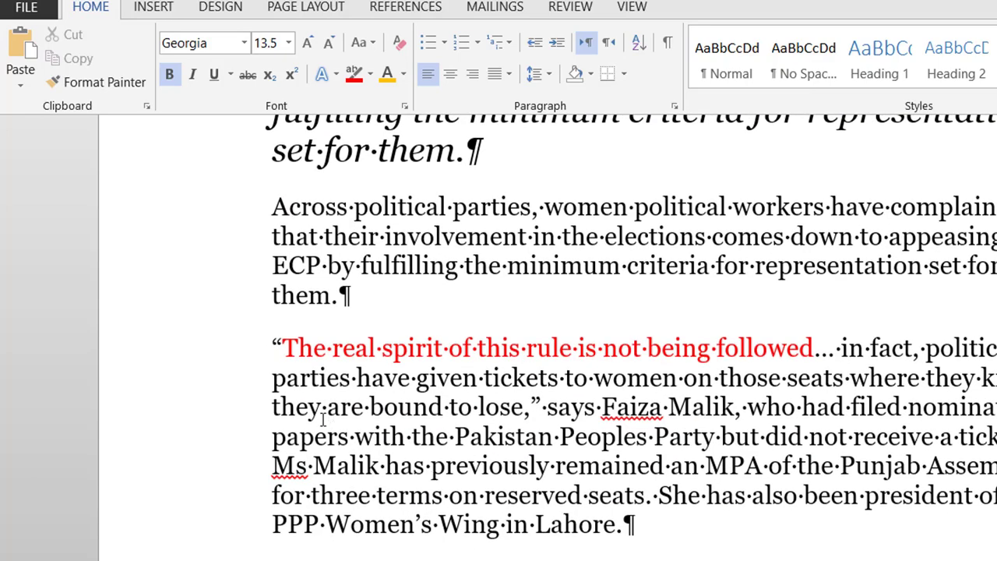
{"action": "scroll", "coordinate": [292, 372], "scroll_direction": "down", "scroll_amount": 12}
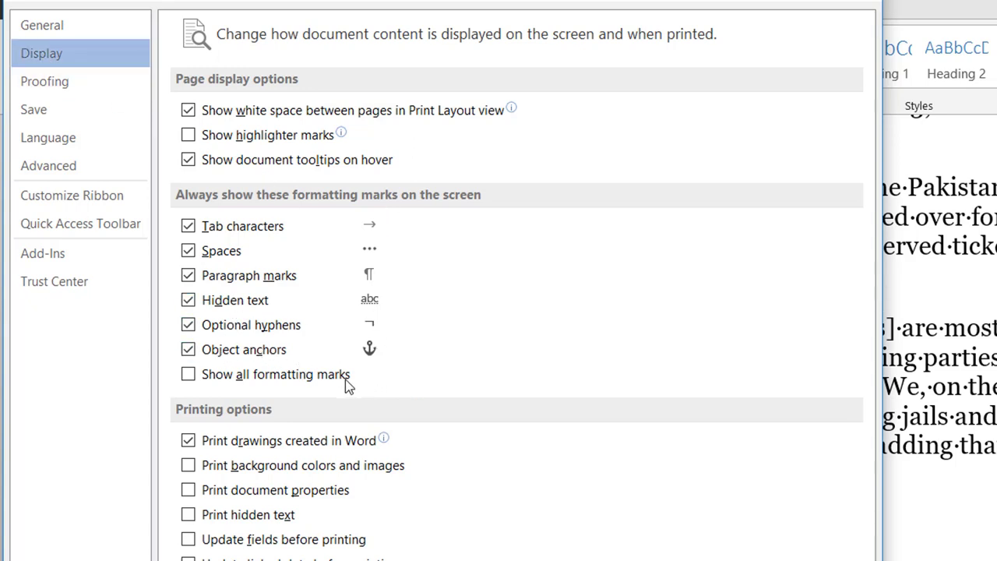
Step: Try to show all formatting marks with the six individual mark options cleared, and dismiss the options without applying them
{"action": "left_click", "coordinate": [193, 375]}
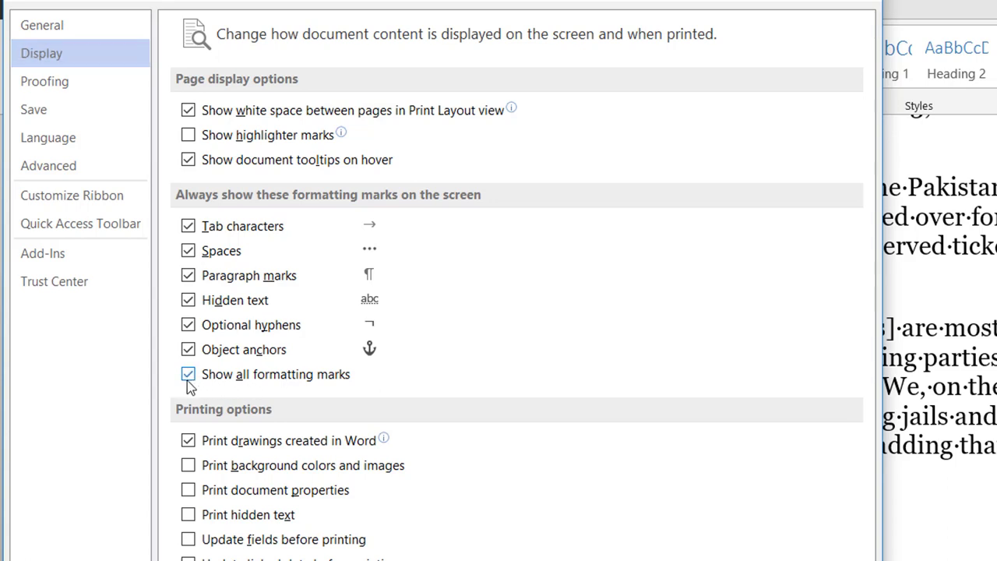
{"action": "left_click", "coordinate": [188, 226]}
{"action": "left_click", "coordinate": [188, 250]}
{"action": "left_click", "coordinate": [187, 275]}
{"action": "left_click", "coordinate": [188, 300]}
{"action": "left_click", "coordinate": [188, 325]}
{"action": "left_click", "coordinate": [187, 351]}
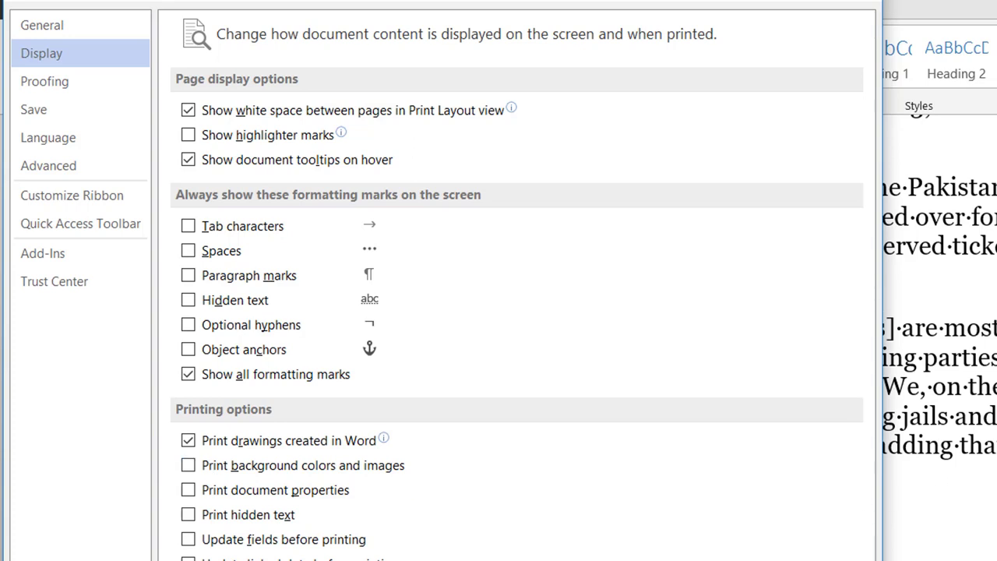
{"action": "left_click", "coordinate": [221, 492]}
{"action": "left_click", "coordinate": [222, 493]}
{"action": "key", "text": "Escape"}
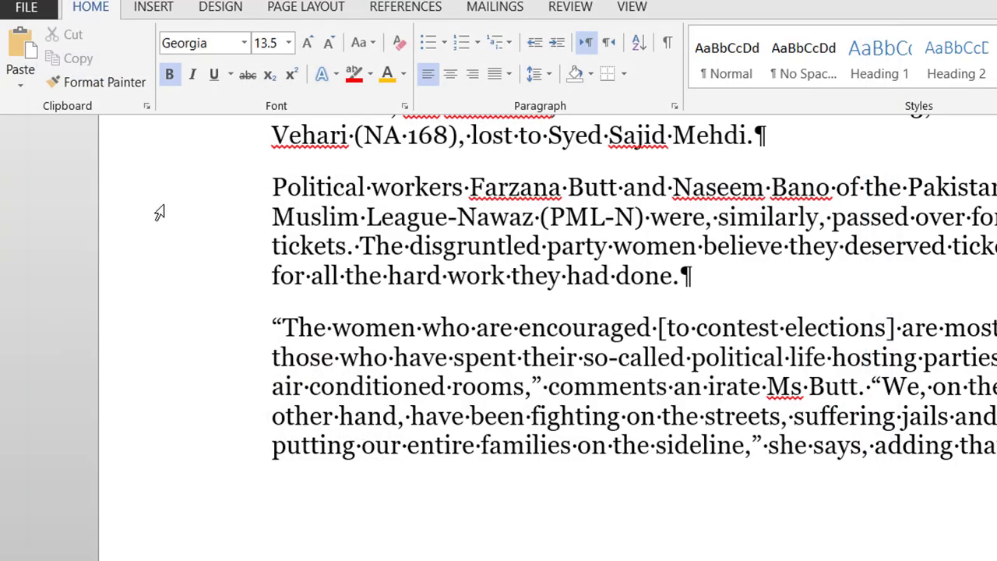
Step: Reopen the display options for document content and formatting marks
{"action": "left_click", "coordinate": [32, 12]}
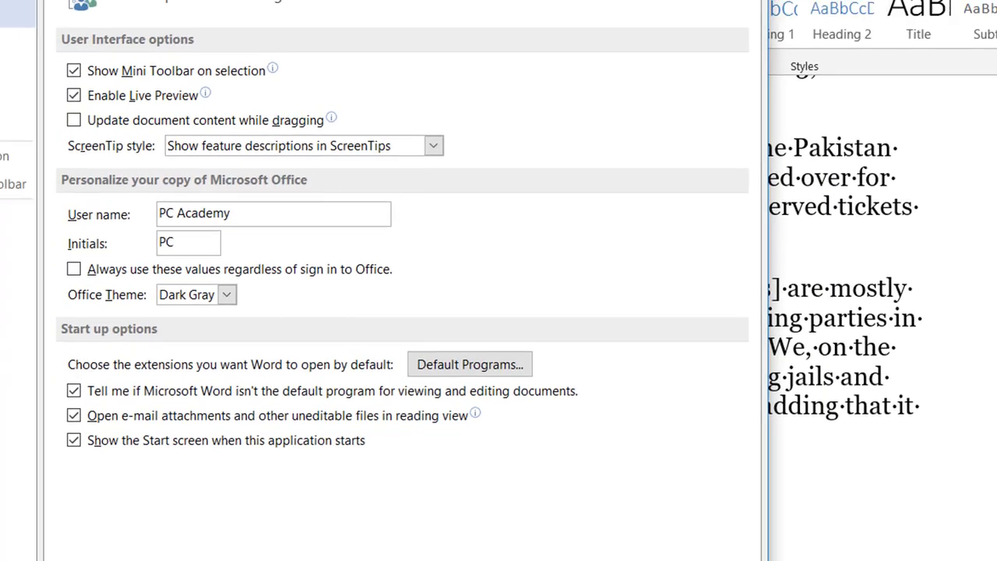
{"action": "left_click", "coordinate": [47, 44]}
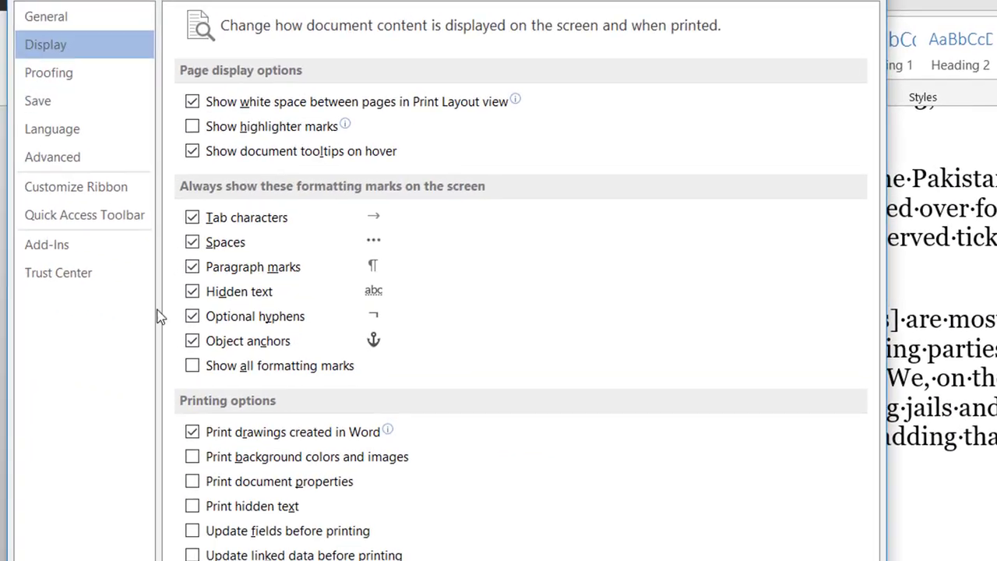